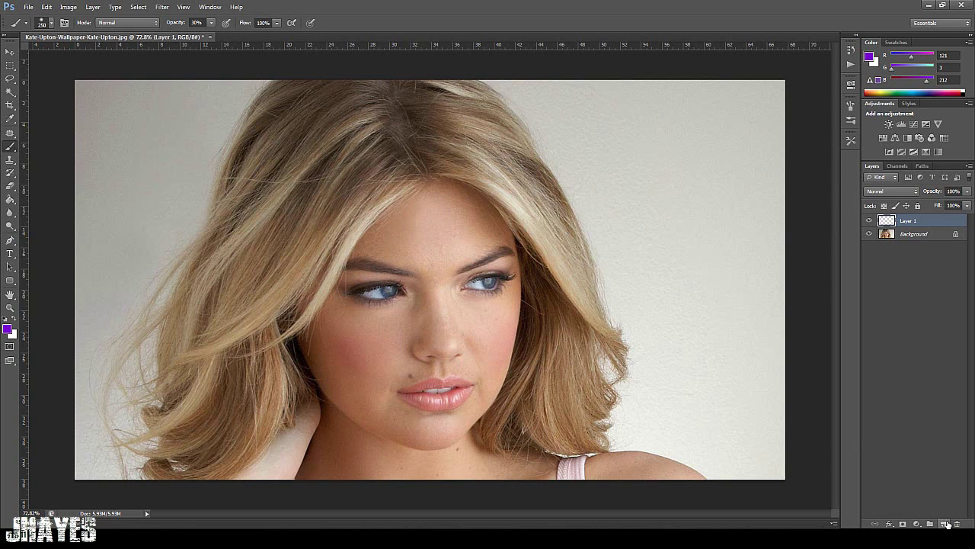
- Set the blend mode of Layer 1 to Soft Light and keep that layer selected for painting
click(893, 191)
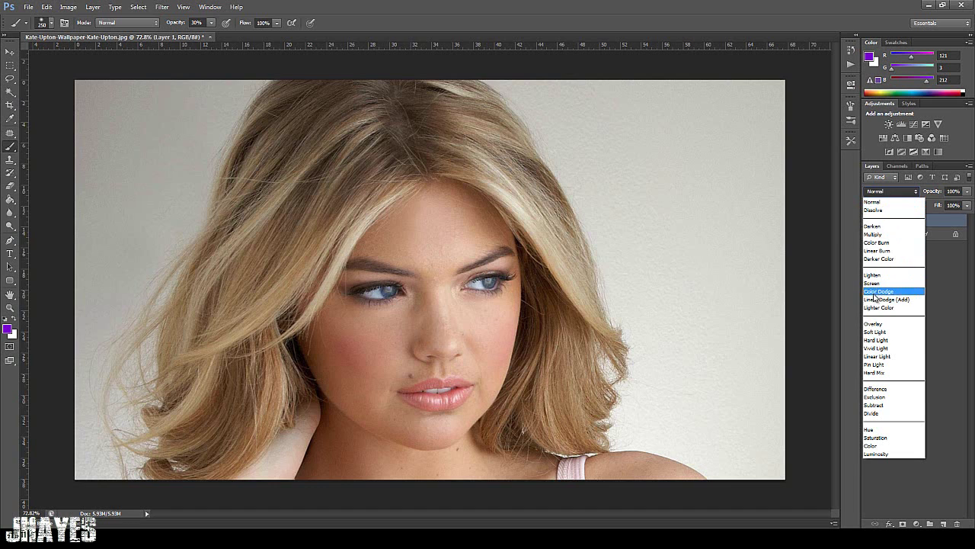
click(881, 333)
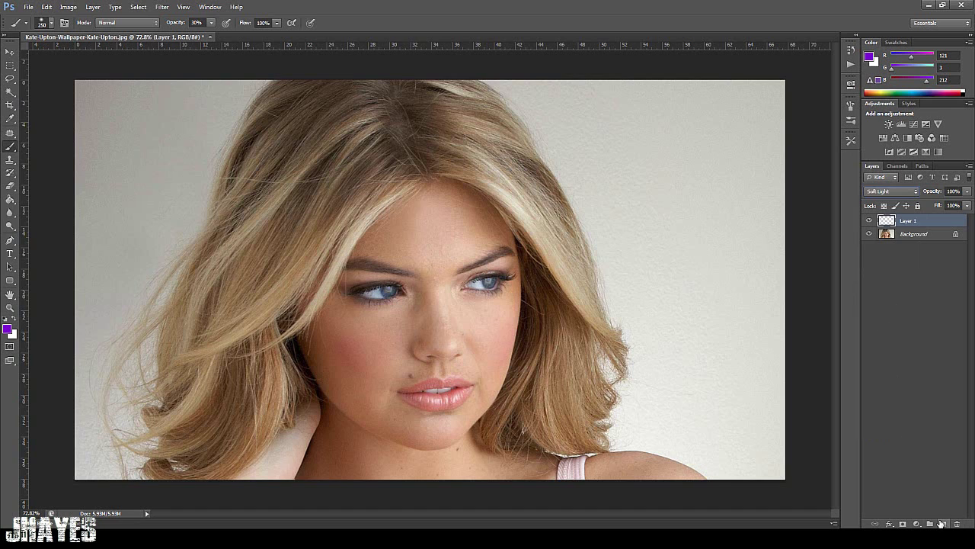
click(902, 235)
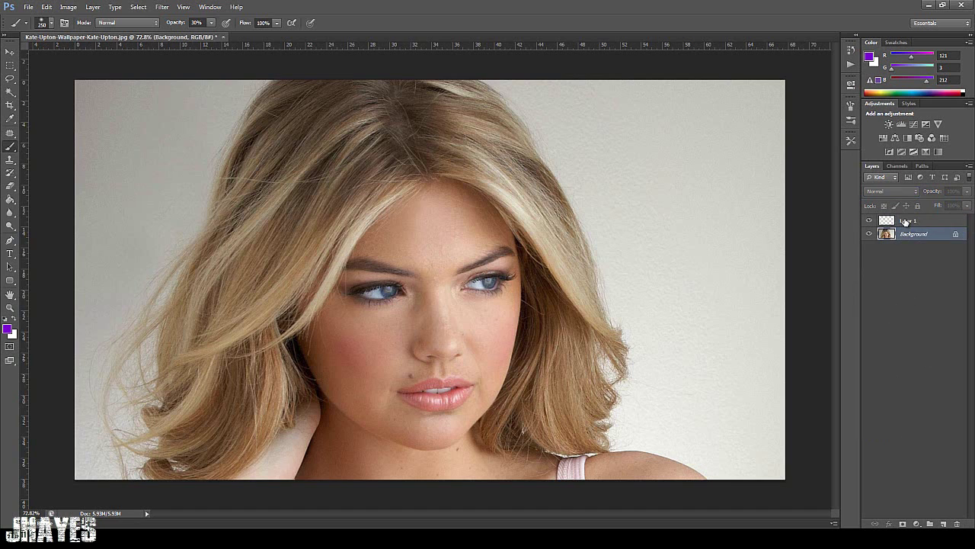
click(905, 221)
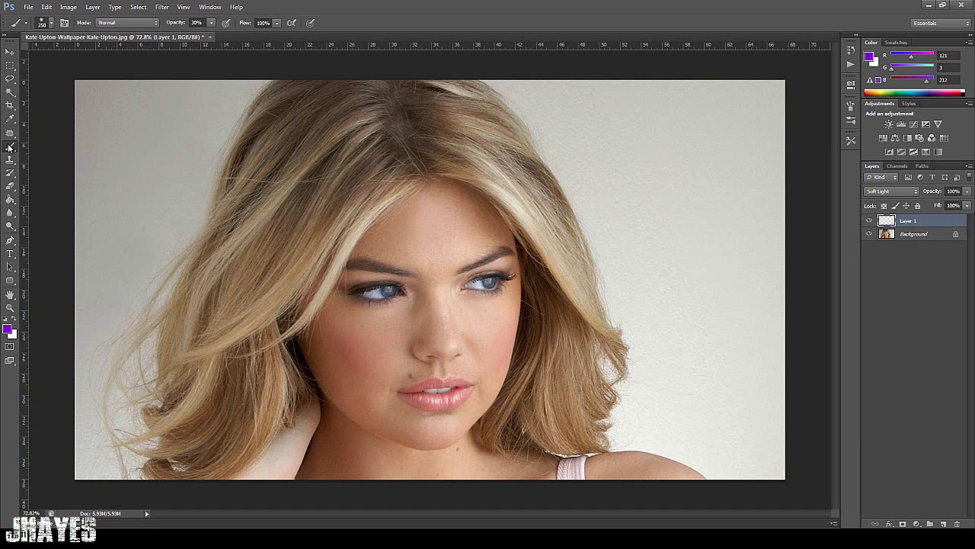
- Set up the Brush tool with 30% opacity, a 250 px size and 0% hardness
drag(10, 147, 43, 142)
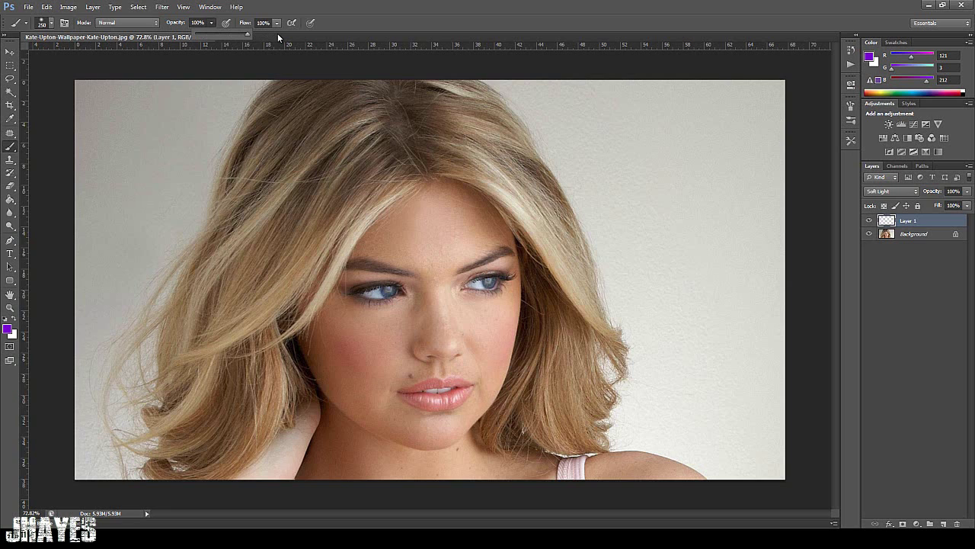
drag(248, 34, 215, 35)
click(295, 6)
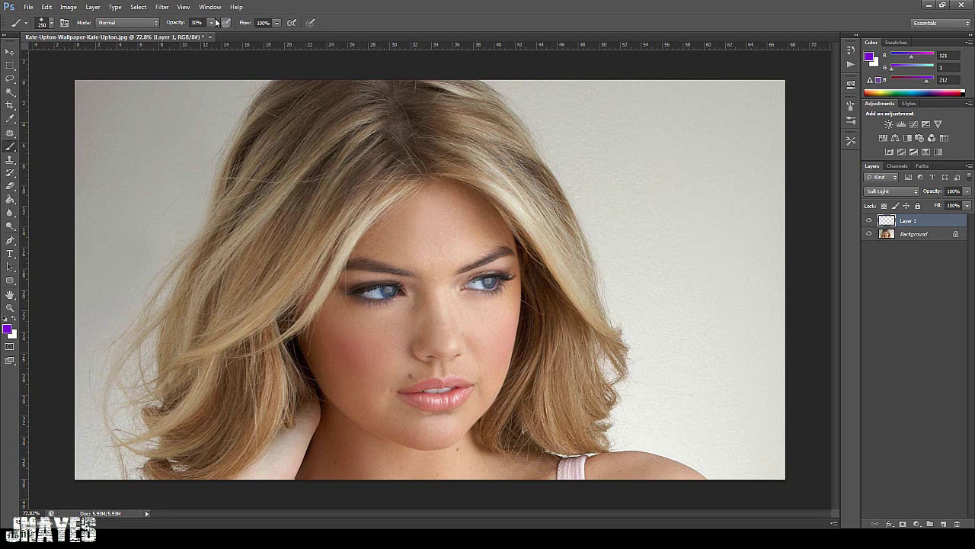
click(50, 23)
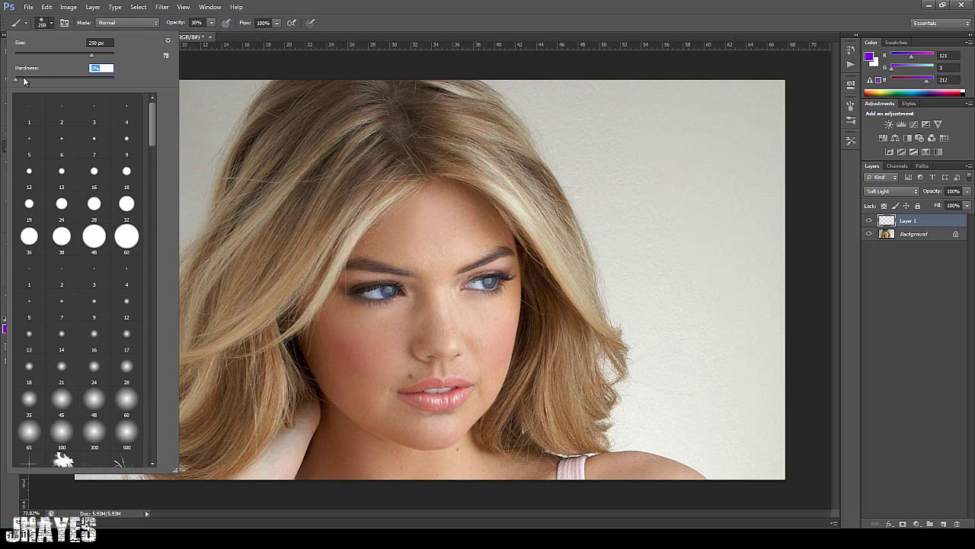
click(325, 5)
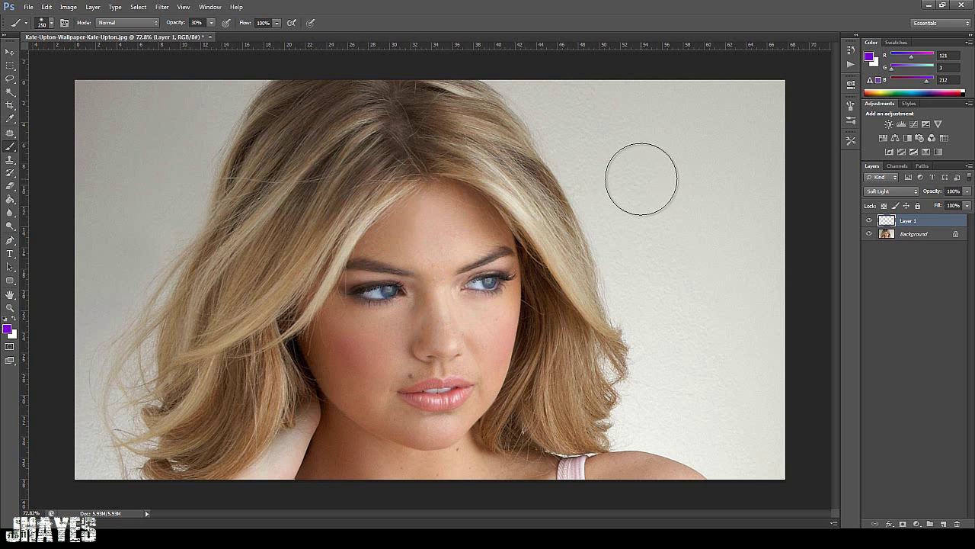
- Enlarge and shrink the brush tip several times, returning it to 250 px
key(bracketright)
key(bracketright)
key(bracketright)
key(bracketright)
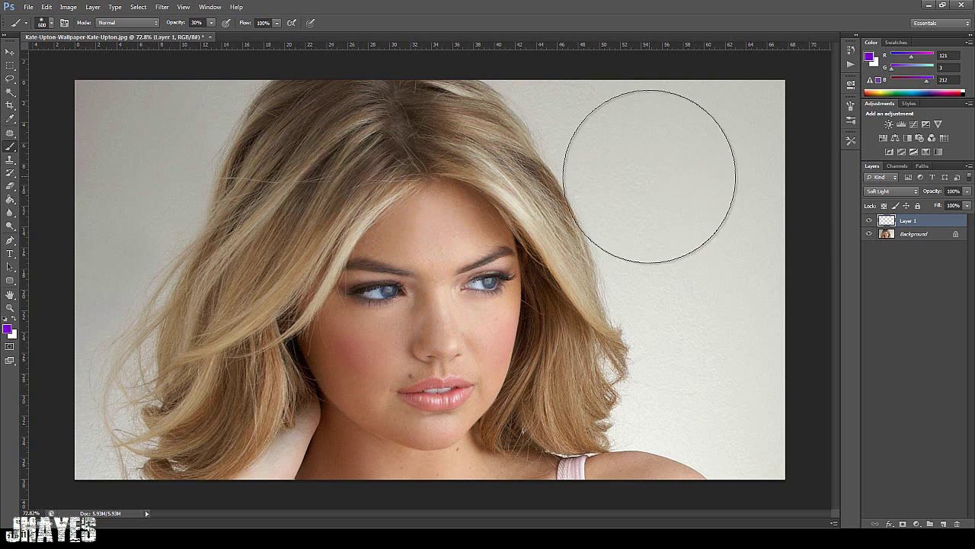
key(bracketleft)
key(bracketleft)
key(bracketleft)
key(bracketleft)
key(bracketleft)
key(bracketleft)
key(bracketleft)
key(bracketleft)
key(bracketleft)
key(bracketleft)
key(bracketright)
key(bracketright)
key(bracketright)
key(bracketright)
key(bracketright)
key(bracketright)
key(bracketright)
key(bracketright)
key(bracketright)
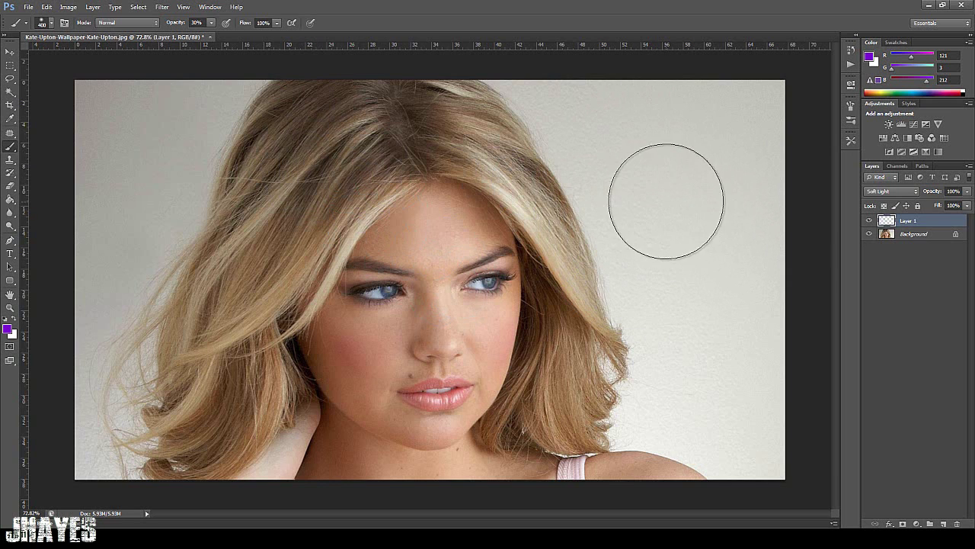
key(bracketleft)
key(bracketleft)
key(bracketleft)
key(bracketleft)
key(bracketleft)
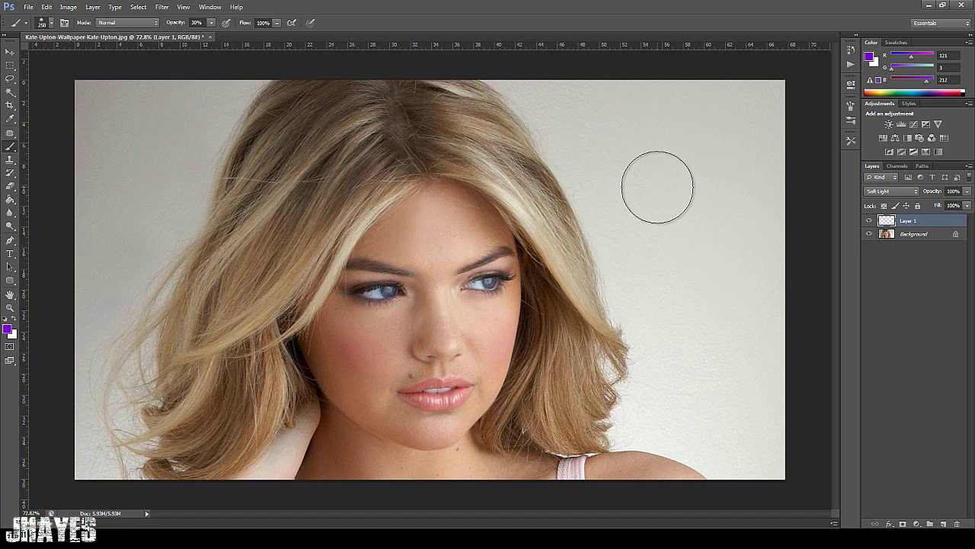
- Set the foreground colour to a deeper purple, RGB 101, 0, 187, for the Brush tool
click(7, 329)
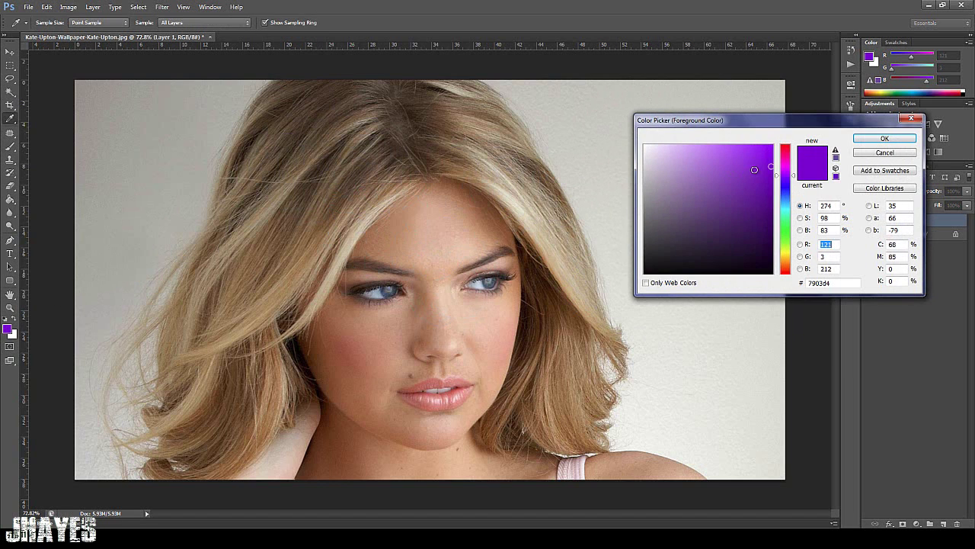
mouse_move(787, 172)
mouse_down()
mouse_move(795, 145)
mouse_move(797, 194)
mouse_move(803, 180)
mouse_up()
drag(772, 162, 775, 178)
click(884, 139)
key(b)
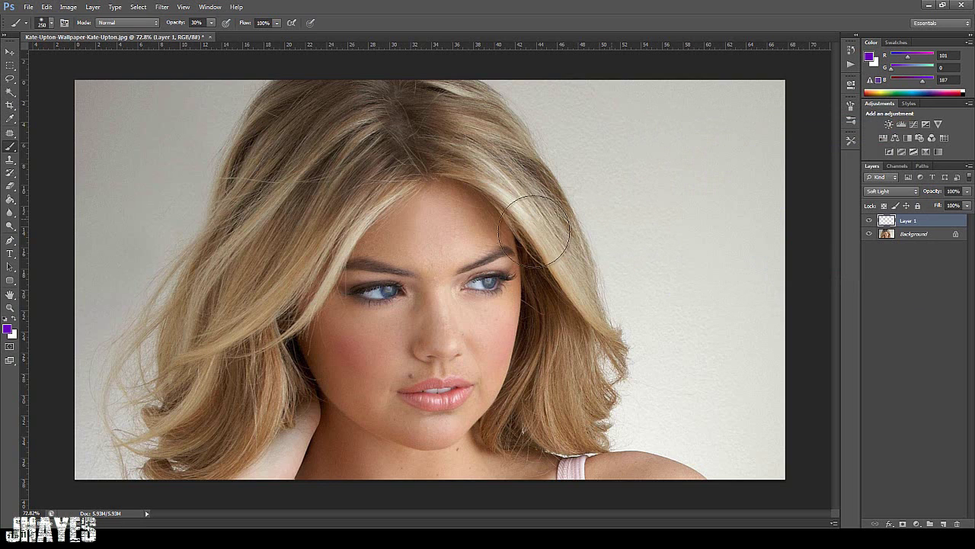
- Paint a first light purple coat over all of the hair on Layer 1 with a 200 px brush
key(bracketleft)
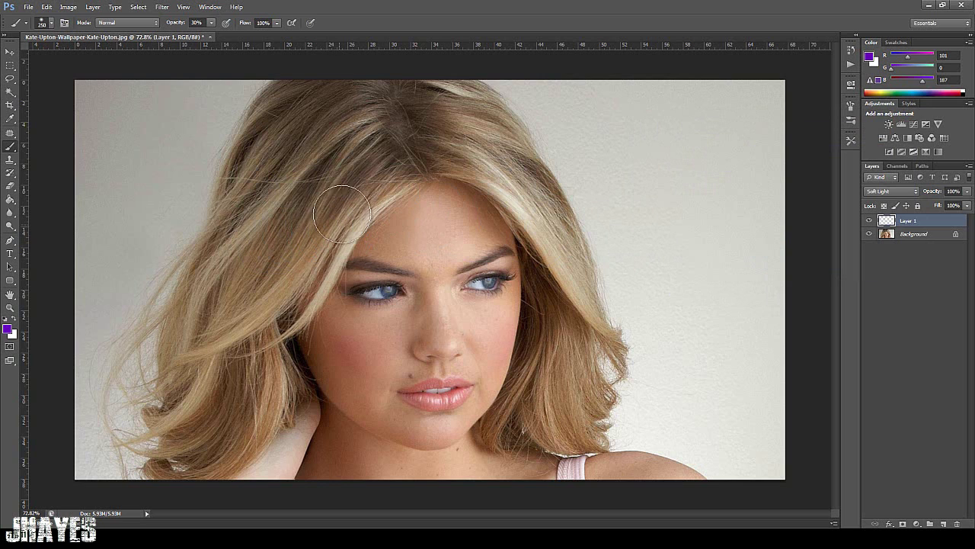
key(bracketright)
mouse_move(362, 171)
mouse_down()
mouse_move(302, 228)
mouse_move(389, 160)
mouse_move(342, 220)
mouse_move(373, 166)
mouse_move(313, 217)
mouse_move(309, 162)
mouse_move(359, 103)
mouse_move(297, 103)
mouse_move(234, 239)
mouse_move(293, 195)
mouse_move(297, 255)
mouse_move(317, 246)
mouse_move(304, 290)
mouse_move(267, 271)
mouse_move(234, 300)
mouse_move(211, 301)
mouse_move(224, 265)
mouse_move(204, 308)
mouse_move(205, 355)
mouse_move(170, 371)
mouse_move(176, 323)
mouse_move(116, 396)
mouse_move(129, 454)
mouse_move(183, 397)
mouse_move(190, 442)
mouse_move(218, 447)
mouse_move(224, 413)
mouse_move(252, 409)
mouse_move(256, 383)
mouse_move(279, 402)
mouse_move(251, 360)
mouse_move(358, 148)
mouse_move(436, 127)
mouse_move(470, 104)
mouse_move(469, 138)
mouse_move(440, 154)
mouse_move(516, 180)
mouse_move(503, 166)
mouse_move(522, 162)
mouse_move(519, 195)
mouse_move(544, 226)
mouse_move(546, 413)
mouse_move(521, 417)
mouse_move(596, 332)
mouse_move(573, 318)
mouse_move(560, 379)
mouse_move(545, 325)
mouse_move(545, 412)
mouse_move(496, 434)
mouse_move(569, 408)
mouse_move(580, 296)
mouse_move(557, 212)
mouse_move(579, 296)
mouse_move(526, 174)
mouse_move(457, 99)
mouse_move(322, 159)
mouse_move(286, 112)
mouse_move(252, 217)
mouse_move(301, 243)
mouse_move(277, 280)
mouse_move(336, 208)
mouse_move(392, 171)
mouse_move(199, 342)
mouse_move(171, 393)
mouse_move(189, 452)
mouse_move(250, 405)
mouse_move(255, 355)
mouse_up()
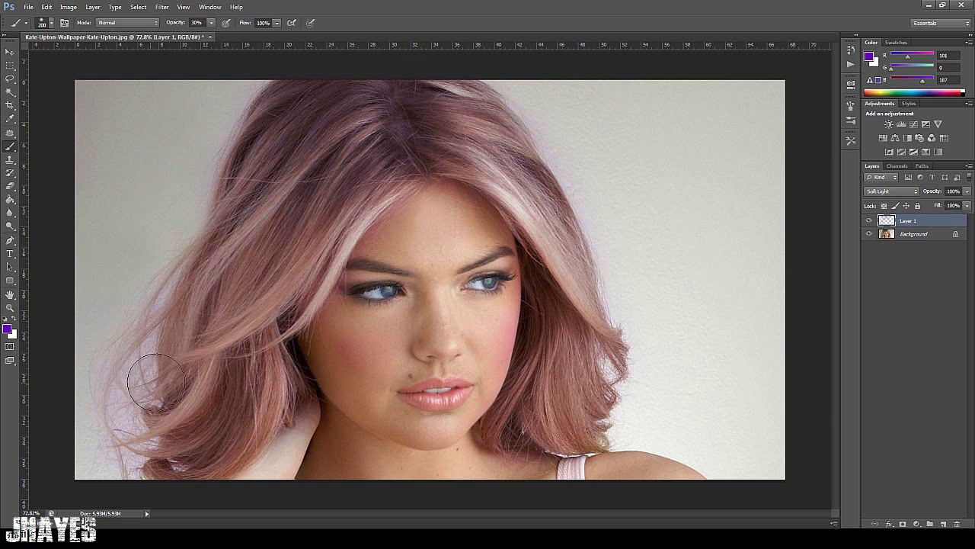
mouse_move(157, 383)
mouse_down()
mouse_move(299, 346)
mouse_move(324, 292)
mouse_move(240, 272)
mouse_move(253, 249)
mouse_up()
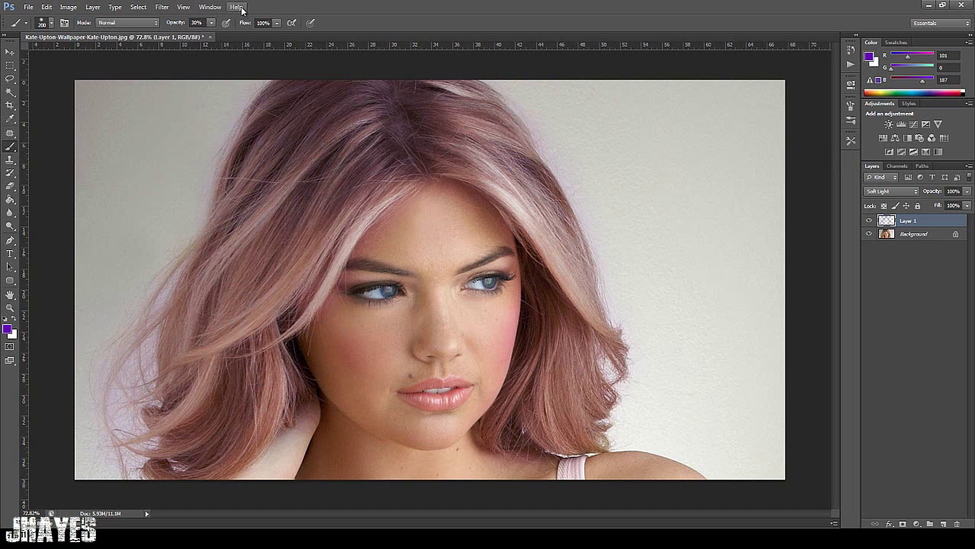
- Brush a second purple coat over the whole hair, from the crown down to the ends, to strengthen the colour
mouse_move(322, 141)
mouse_down()
mouse_move(354, 192)
mouse_move(305, 251)
mouse_move(366, 185)
mouse_move(274, 308)
mouse_move(248, 318)
mouse_move(245, 308)
mouse_move(231, 328)
mouse_move(249, 304)
mouse_move(237, 336)
mouse_up()
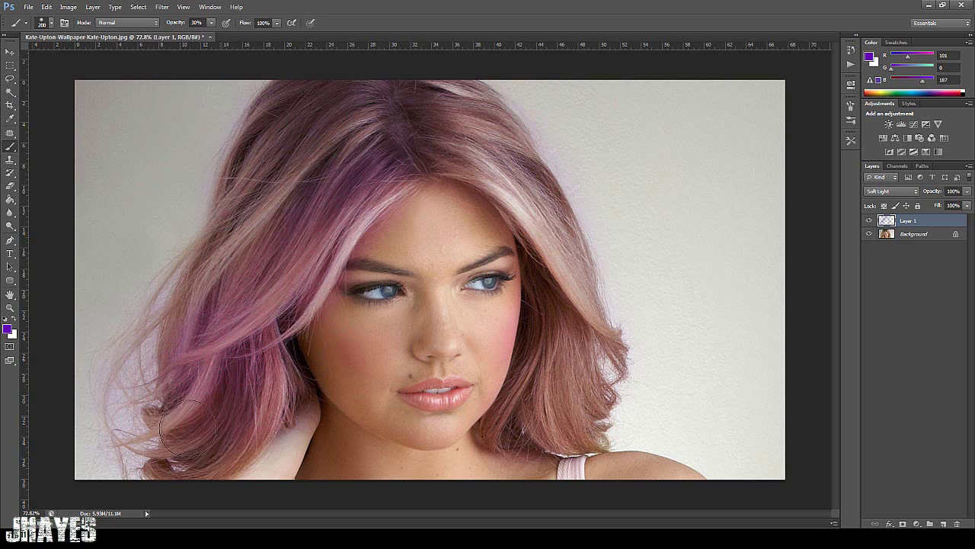
drag(242, 377, 246, 403)
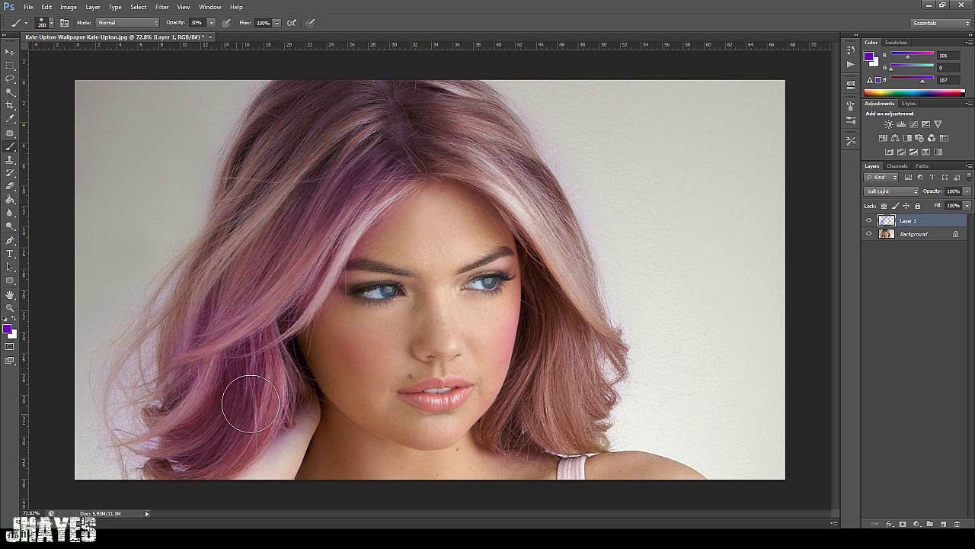
mouse_move(312, 161)
mouse_down()
mouse_move(218, 172)
mouse_move(330, 100)
mouse_move(324, 90)
mouse_move(258, 86)
mouse_move(456, 87)
mouse_move(453, 109)
mouse_move(484, 135)
mouse_move(475, 154)
mouse_move(437, 155)
mouse_move(491, 181)
mouse_move(582, 288)
mouse_move(566, 334)
mouse_move(598, 360)
mouse_move(558, 395)
mouse_move(578, 423)
mouse_move(548, 408)
mouse_move(532, 424)
mouse_move(525, 418)
mouse_move(548, 407)
mouse_move(572, 417)
mouse_move(586, 392)
mouse_move(596, 352)
mouse_move(577, 293)
mouse_move(586, 256)
mouse_move(569, 222)
mouse_move(492, 152)
mouse_up()
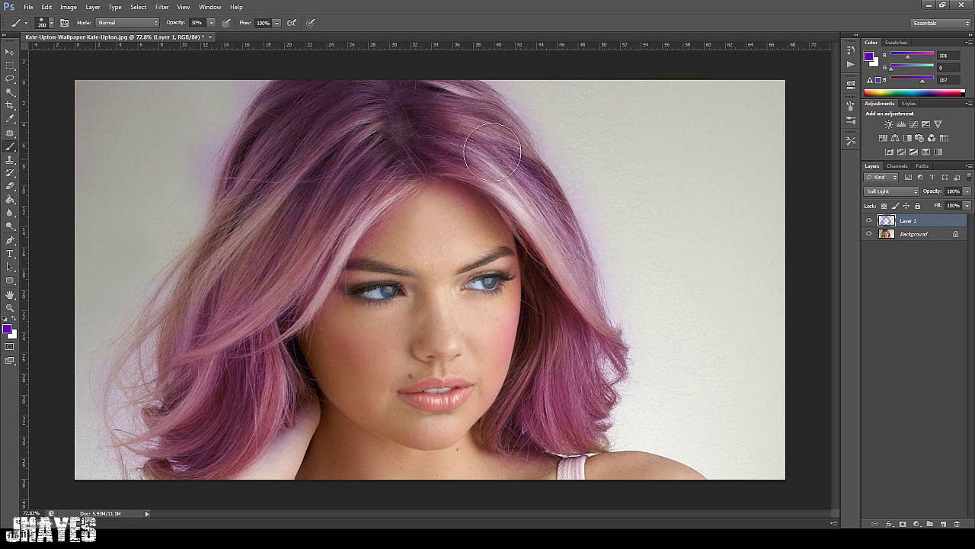
mouse_move(467, 95)
mouse_down()
mouse_move(372, 168)
mouse_move(348, 224)
mouse_move(212, 351)
mouse_move(198, 389)
mouse_move(207, 287)
mouse_move(163, 334)
mouse_move(170, 303)
mouse_move(242, 211)
mouse_move(180, 276)
mouse_move(202, 324)
mouse_move(285, 217)
mouse_move(218, 348)
mouse_move(198, 416)
mouse_move(197, 398)
mouse_move(122, 441)
mouse_move(199, 470)
mouse_move(234, 455)
mouse_move(273, 337)
mouse_move(353, 285)
mouse_move(323, 194)
mouse_move(307, 224)
mouse_move(338, 237)
mouse_move(297, 221)
mouse_move(336, 213)
mouse_up()
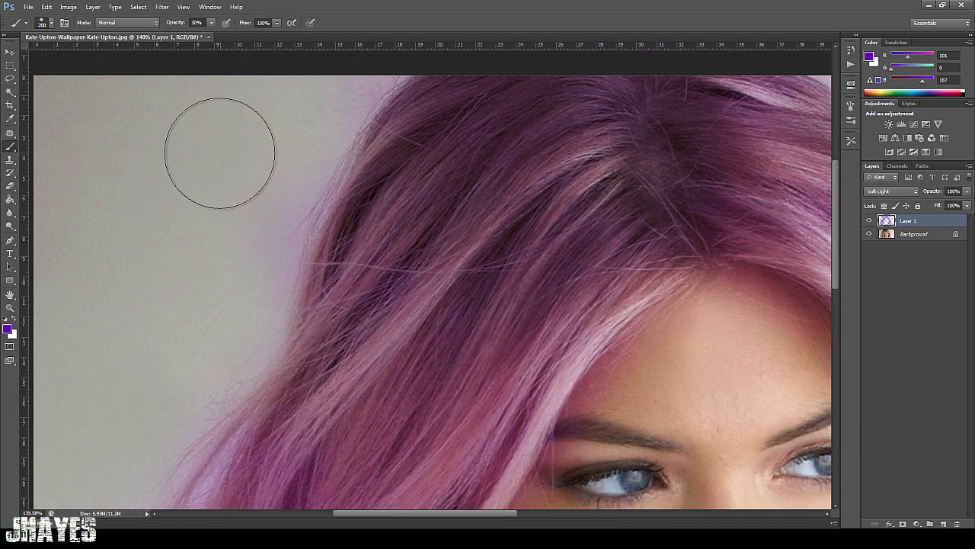
- Erase the purple spill from the background along the left side of the hair with the 200 px Eraser
key(e)
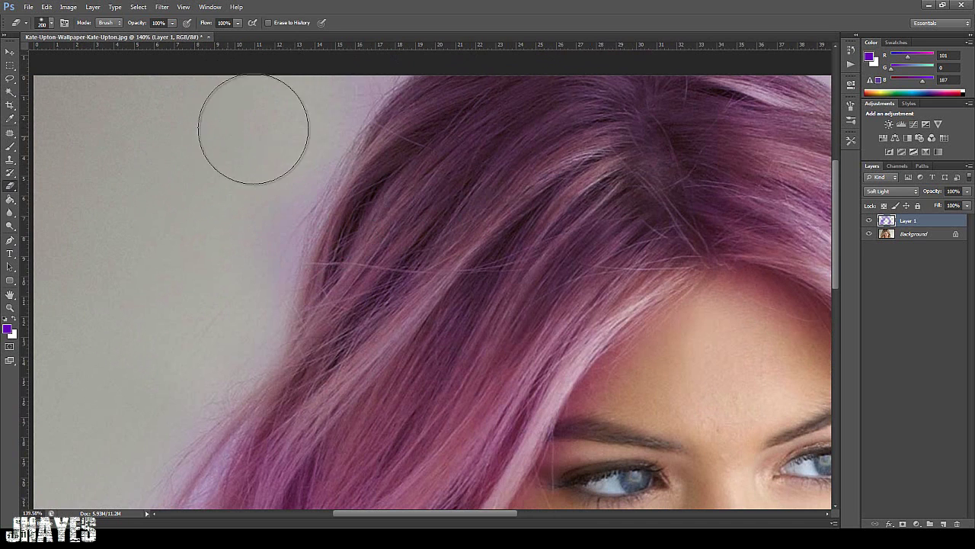
drag(296, 249, 349, 139)
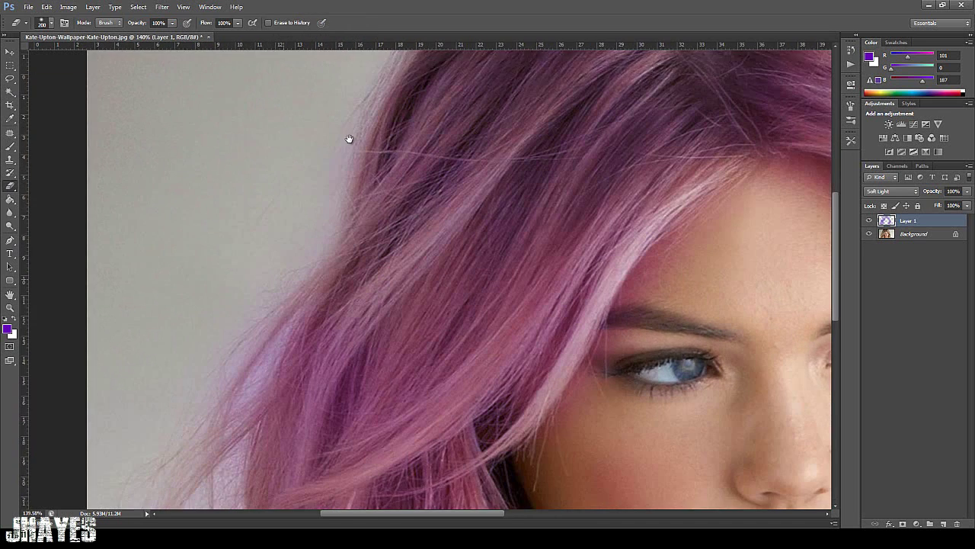
drag(243, 291, 268, 151)
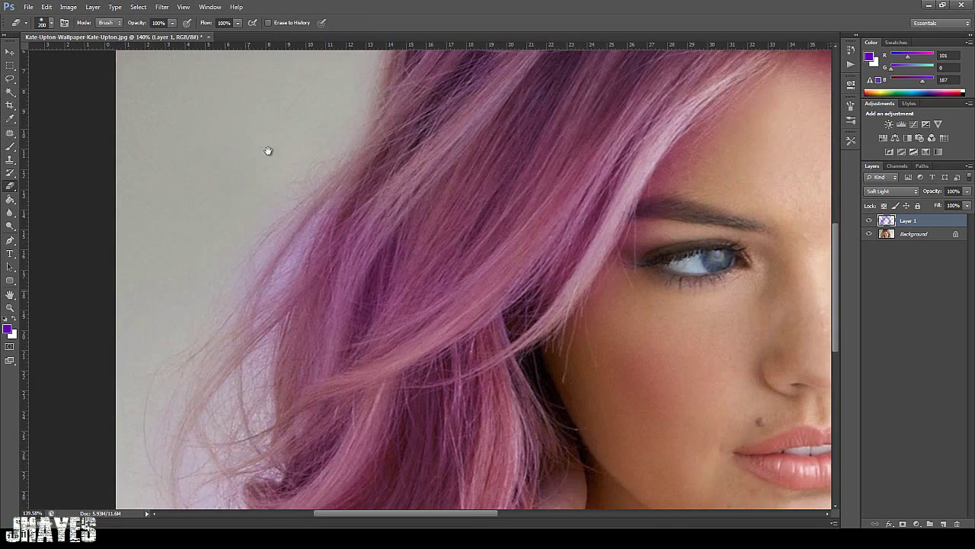
drag(127, 326, 265, 191)
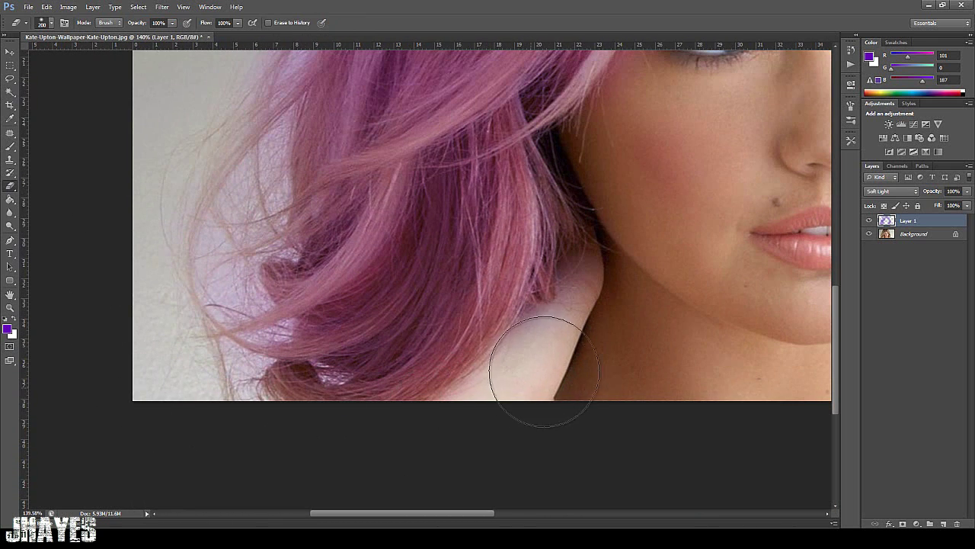
- Erase the purple spill from the skin of the hand and the forehead
drag(695, 223, 592, 305)
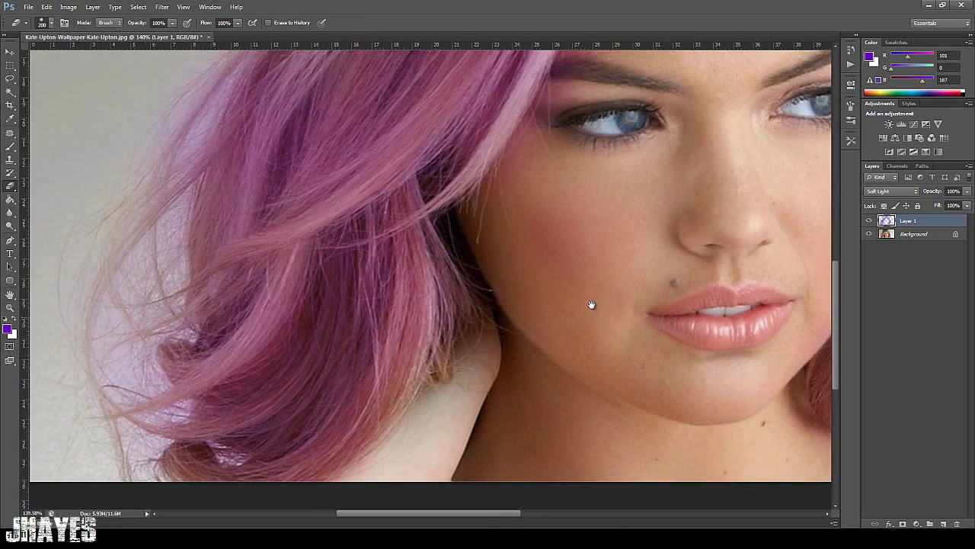
drag(621, 177, 554, 266)
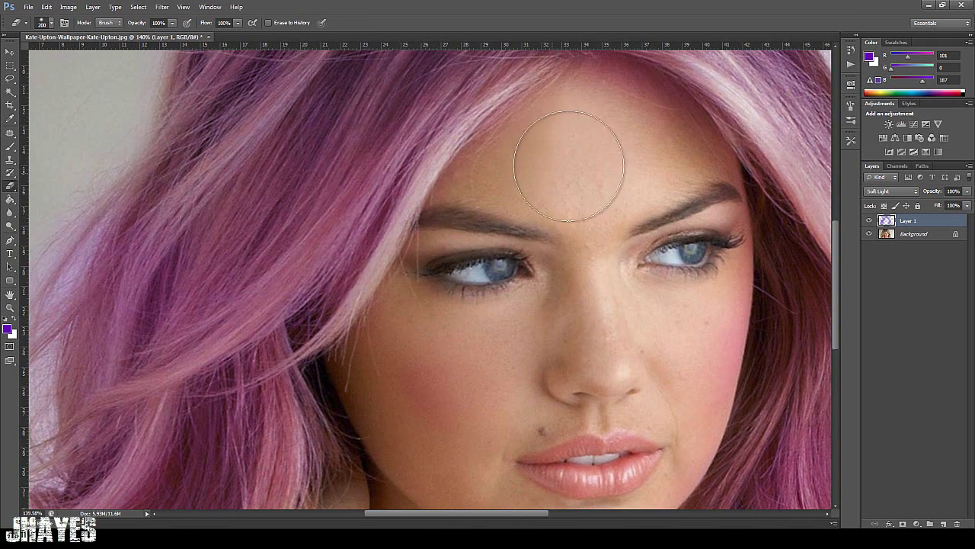
drag(675, 256, 560, 243)
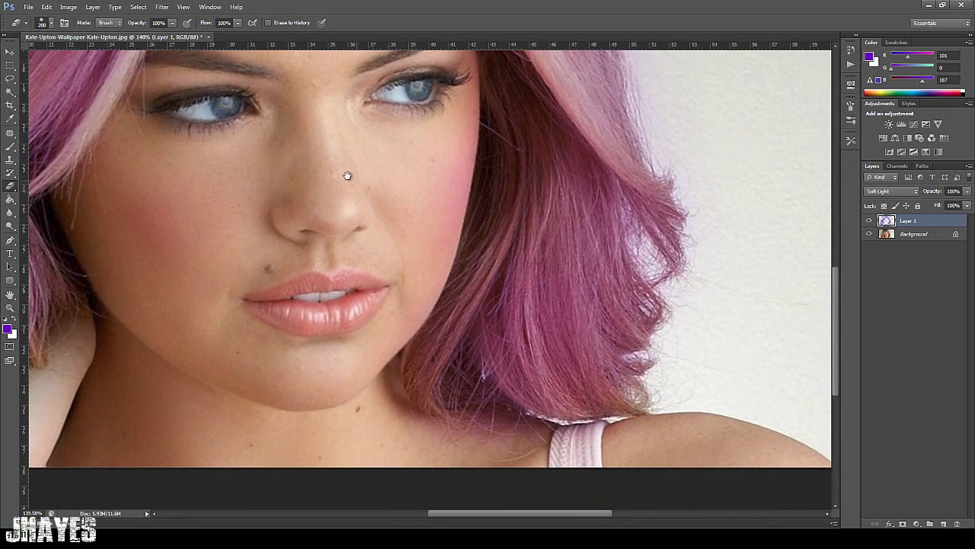
- Erase the purple spill from the background along the right side of the hair, from the shoulder up to the crown
drag(347, 176, 446, 246)
drag(355, 244, 358, 222)
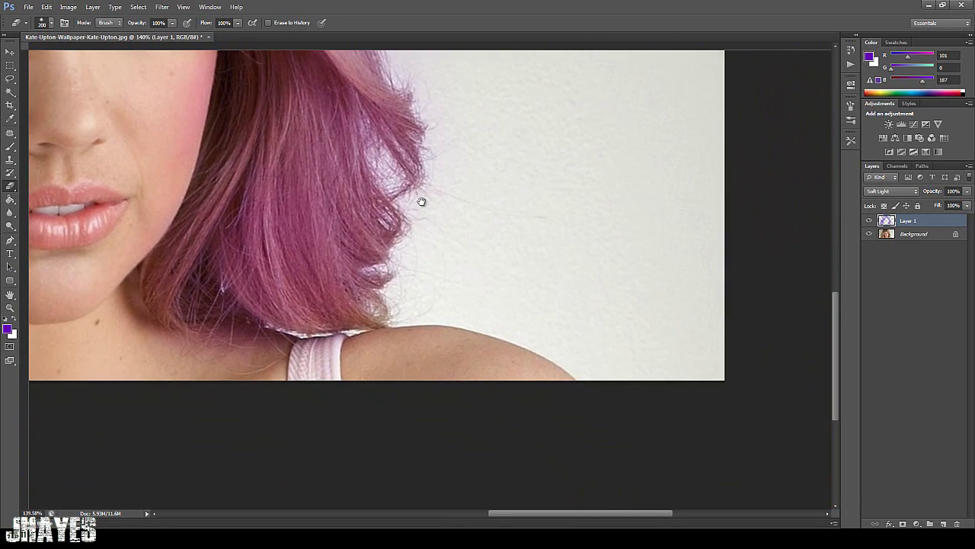
drag(422, 201, 420, 312)
key(ctrl+r)
drag(445, 134, 531, 315)
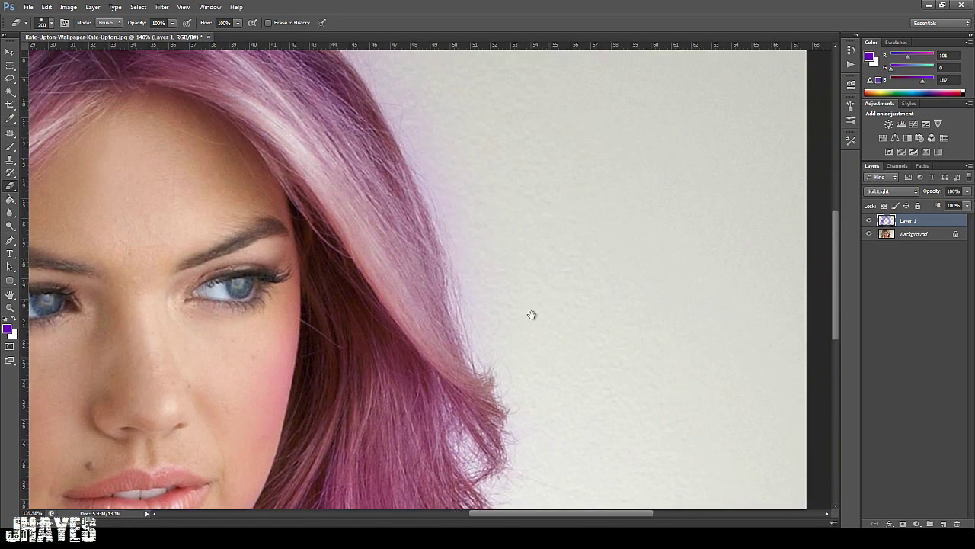
drag(451, 159, 514, 307)
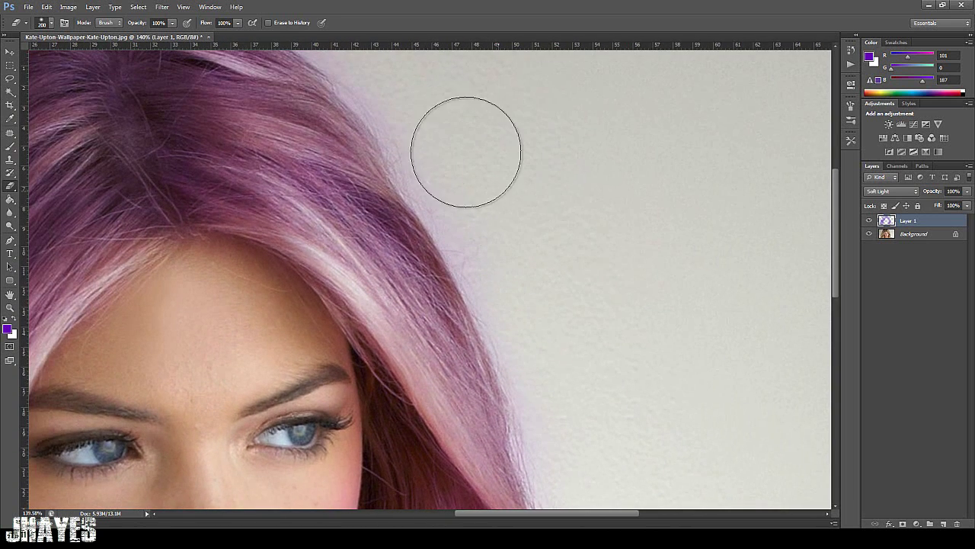
drag(440, 159, 483, 252)
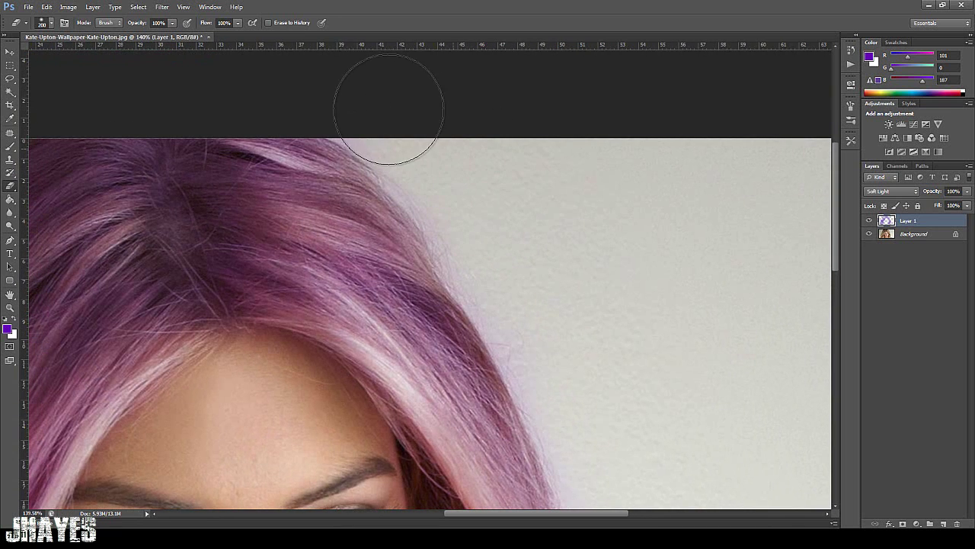
- Shift the painted hair colour layer from purple to orange-red with a Hue/Saturation adjustment, setting Hue to +91
scroll(290, 252, down, 5)
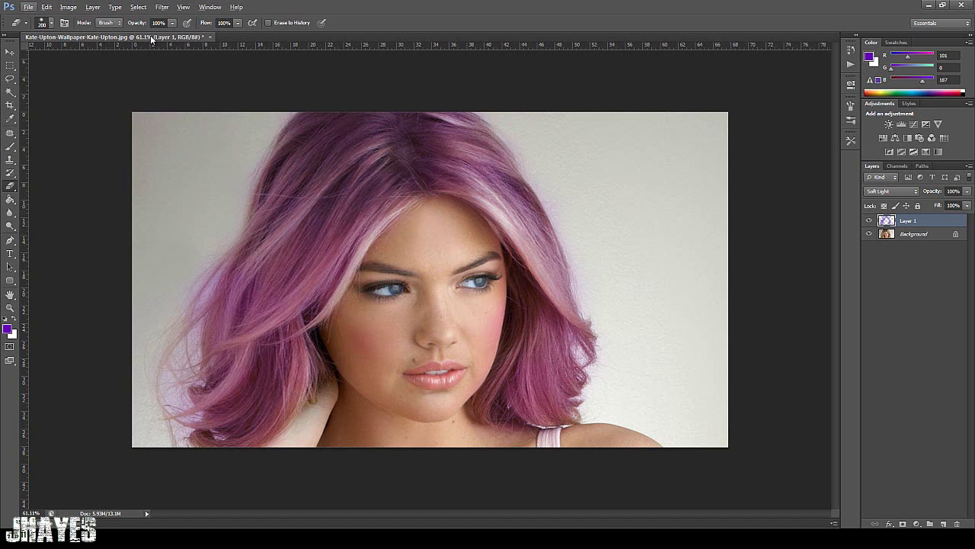
click(68, 9)
mouse_move(96, 37)
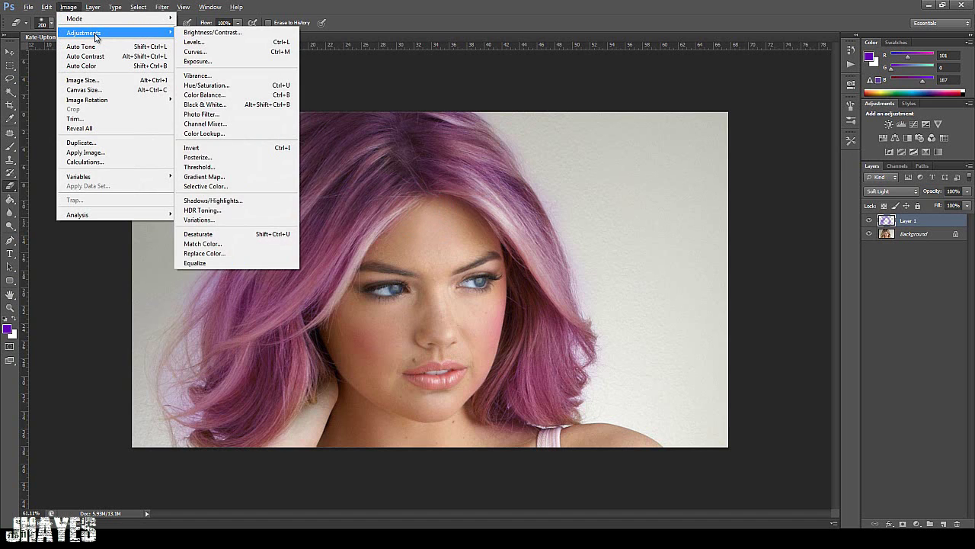
click(209, 87)
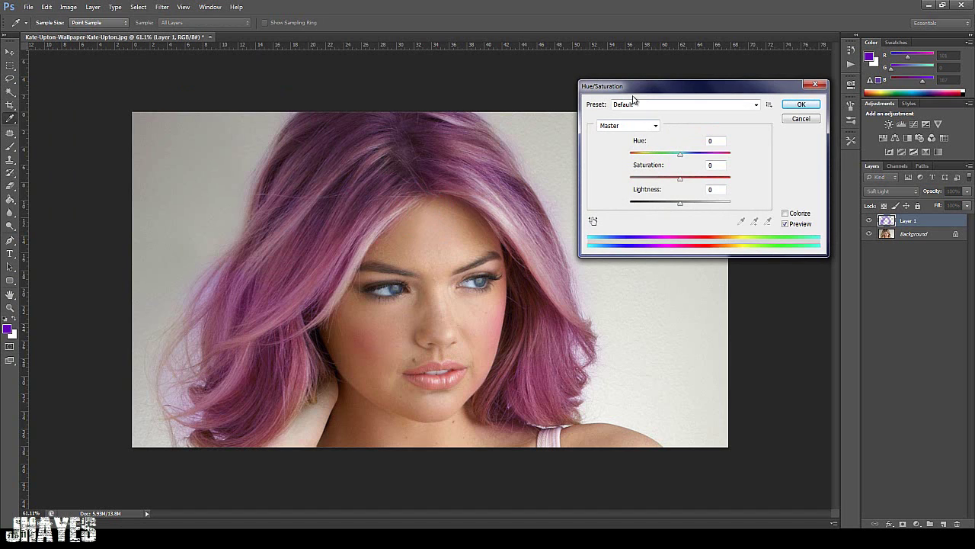
drag(701, 91, 705, 120)
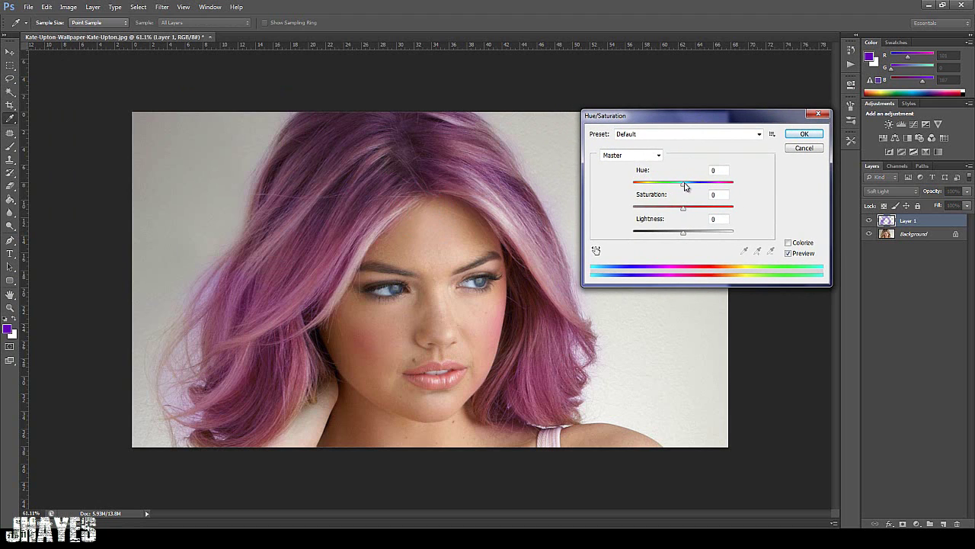
drag(683, 185, 717, 202)
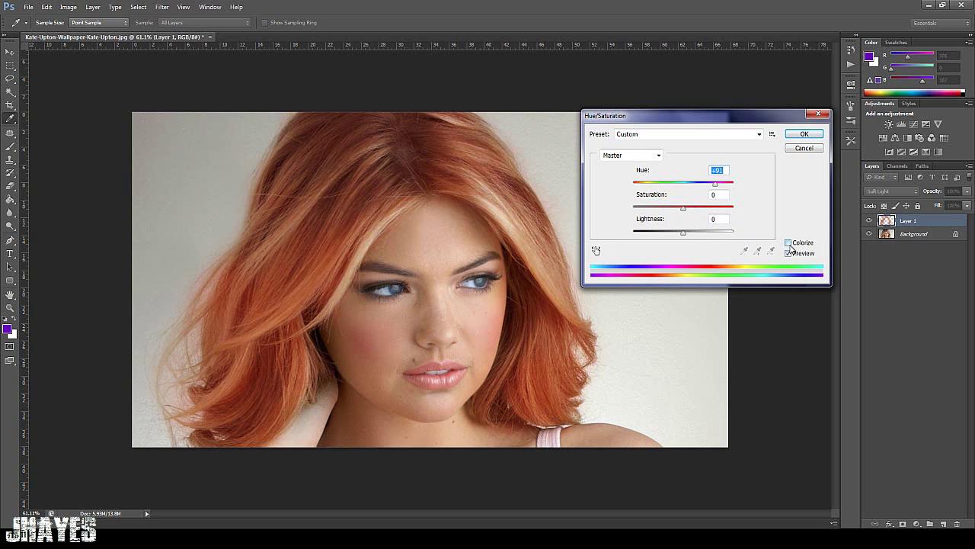
click(804, 134)
key(e)
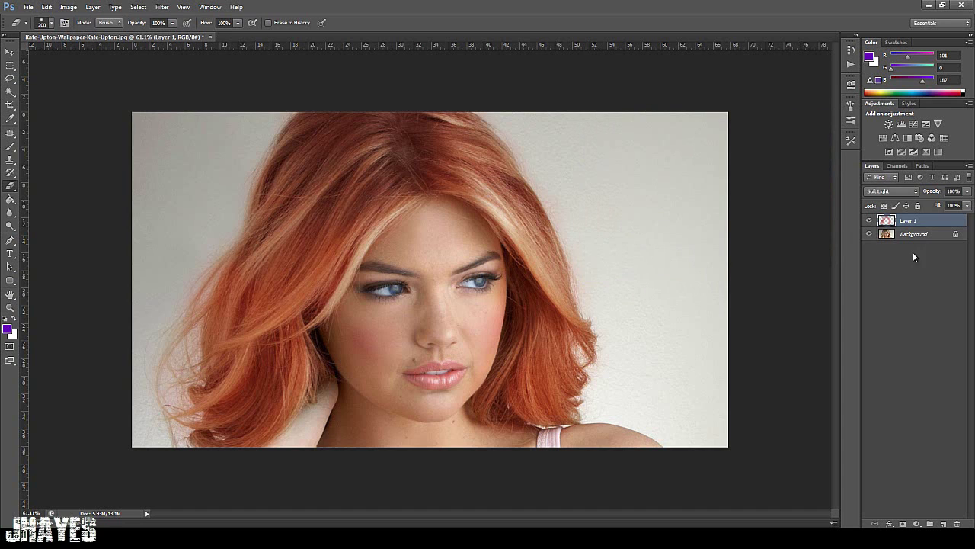
- Duplicate the Background layer and merge the copy with Layer 1 into a single layer above the original
click(918, 236)
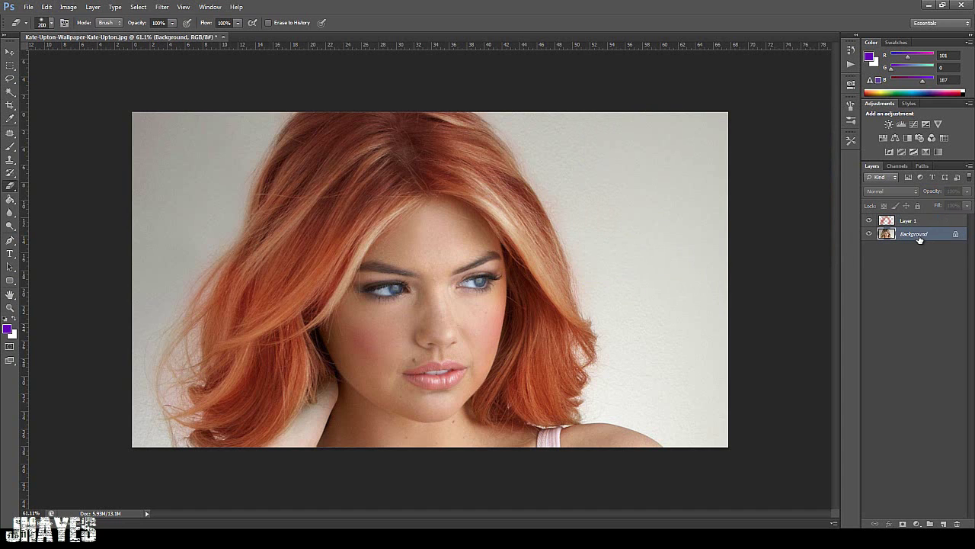
key(ctrl+j)
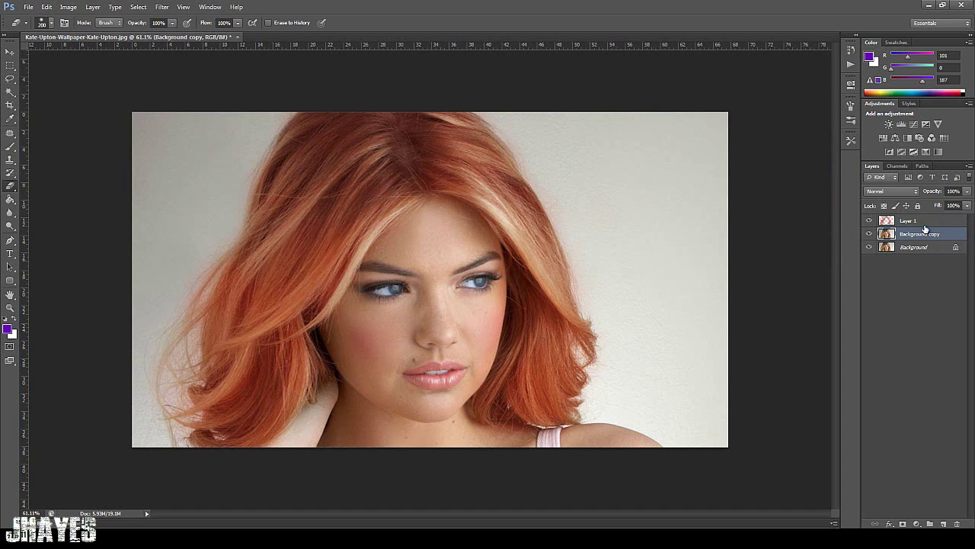
key(Delete)
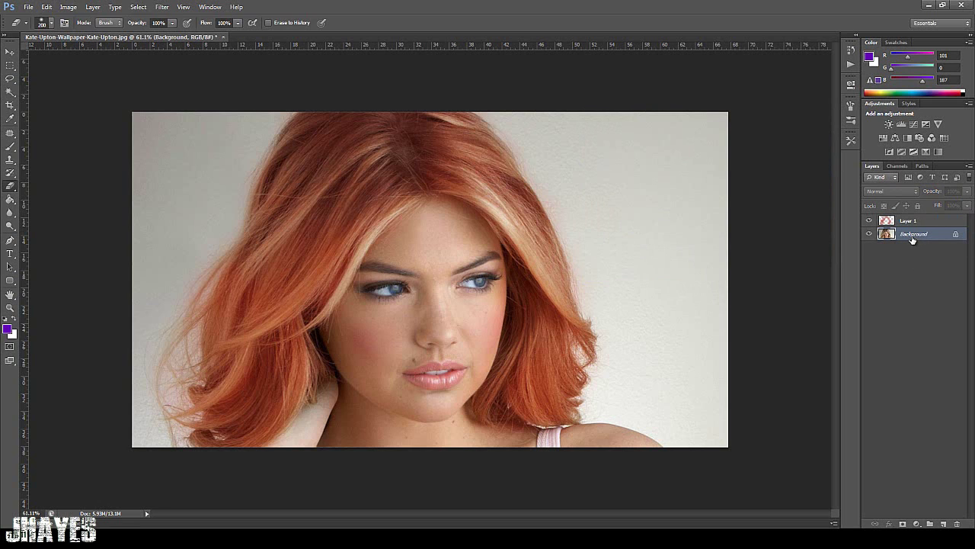
key(ctrl+j)
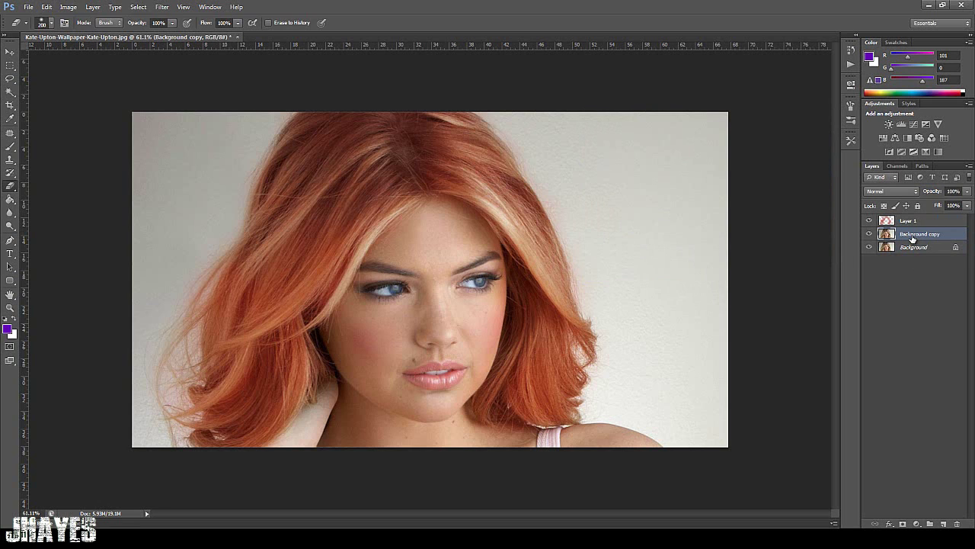
shift+click(918, 221)
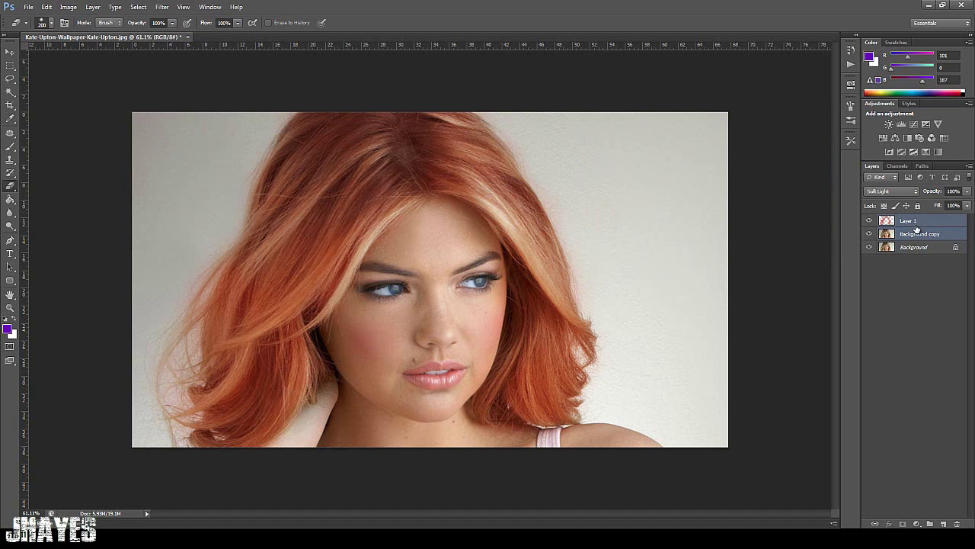
key(ctrl+e)
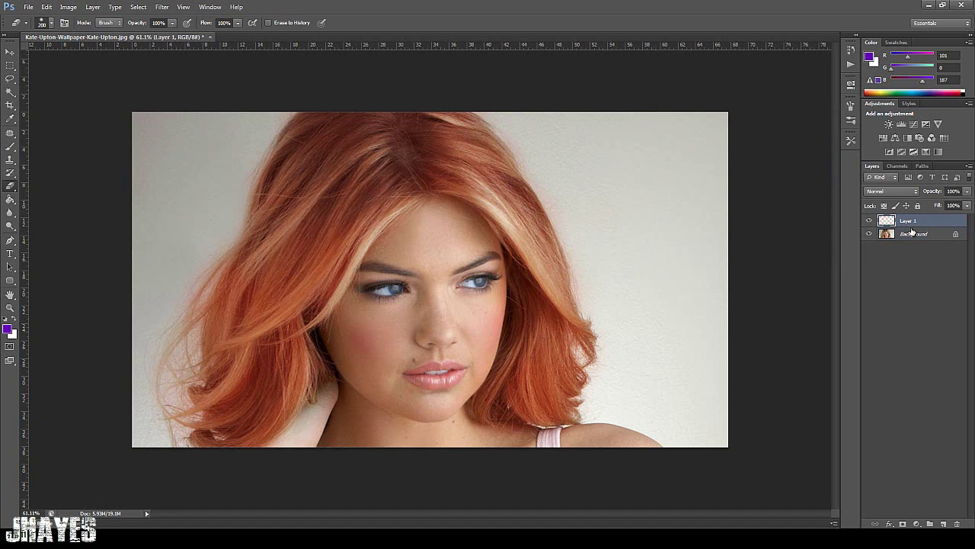
- Toggle the visibility of the merged Layer 1 repeatedly to compare the recoloured hair with the original photo
click(871, 221)
click(870, 221)
click(870, 221)
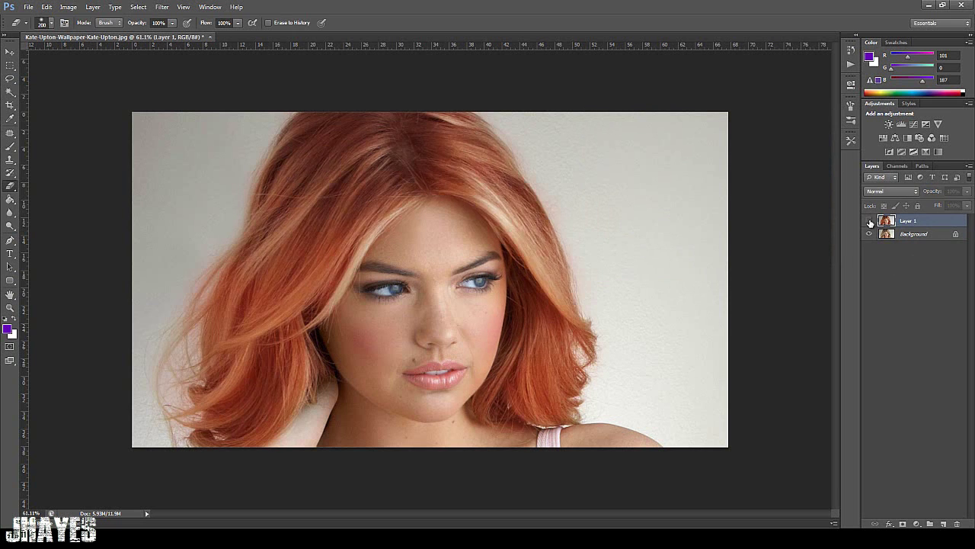
click(870, 221)
click(871, 221)
click(871, 221)
click(870, 221)
click(870, 221)
click(871, 221)
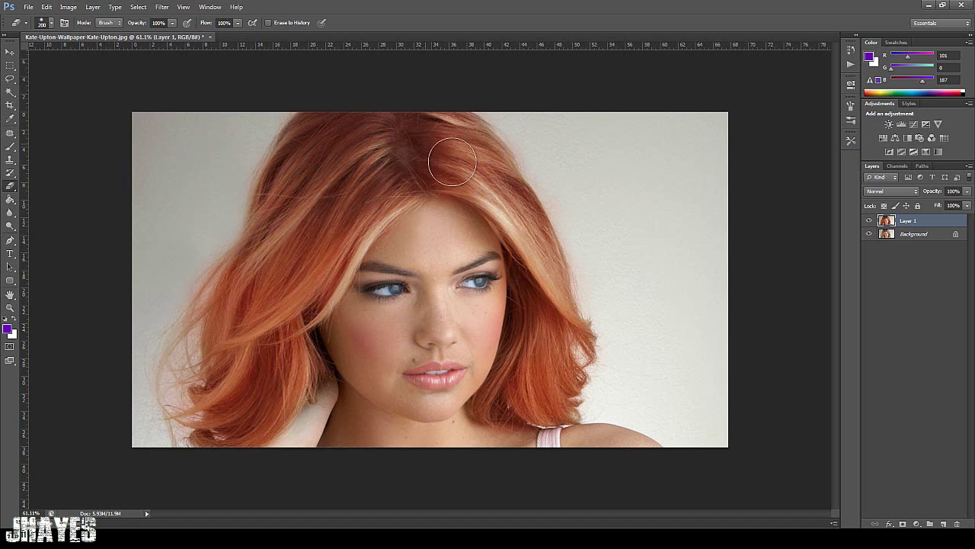
- Add a Vibrance adjustment layer above Layer 1 and set Vibrance to +70
click(938, 125)
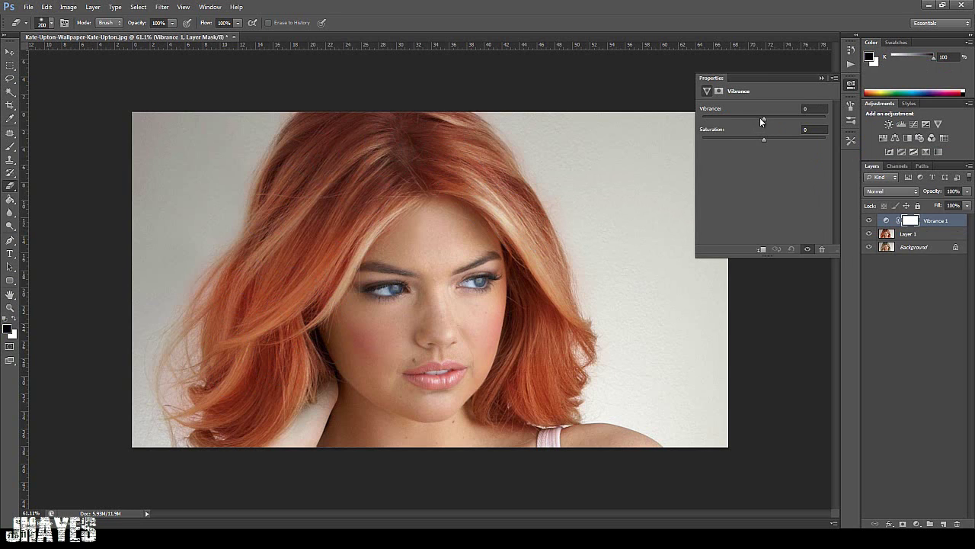
drag(762, 120, 809, 126)
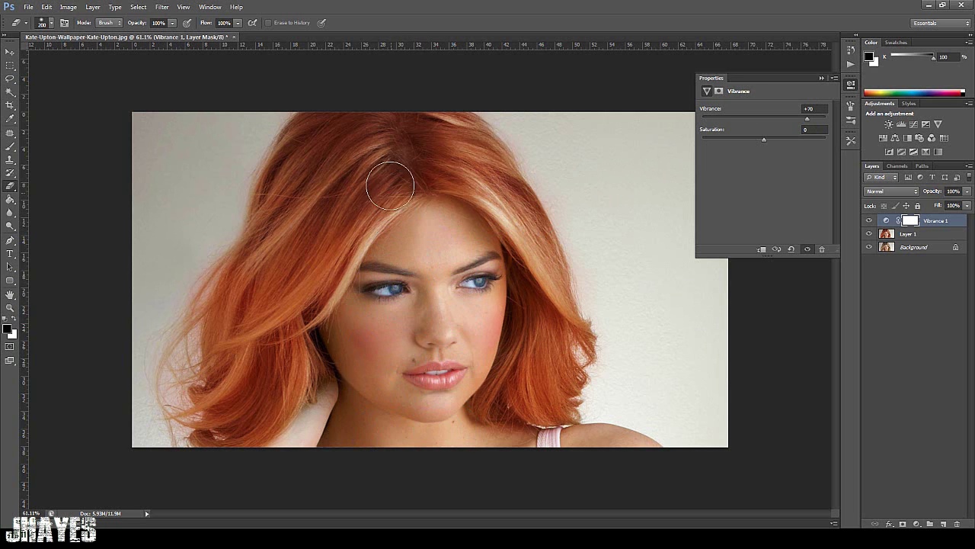
click(822, 77)
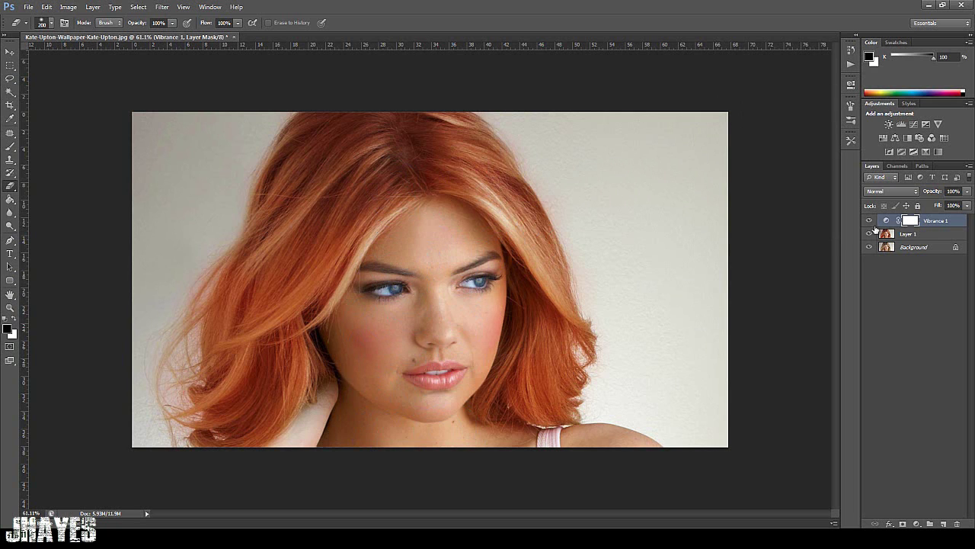
- Toggle the Vibrance adjustment layer's visibility repeatedly to compare the portrait with and without the boost
click(870, 220)
click(871, 221)
click(871, 221)
click(871, 221)
click(872, 221)
click(873, 221)
click(873, 221)
click(873, 221)
click(873, 221)
click(873, 220)
scroll(331, 207, up, 3)
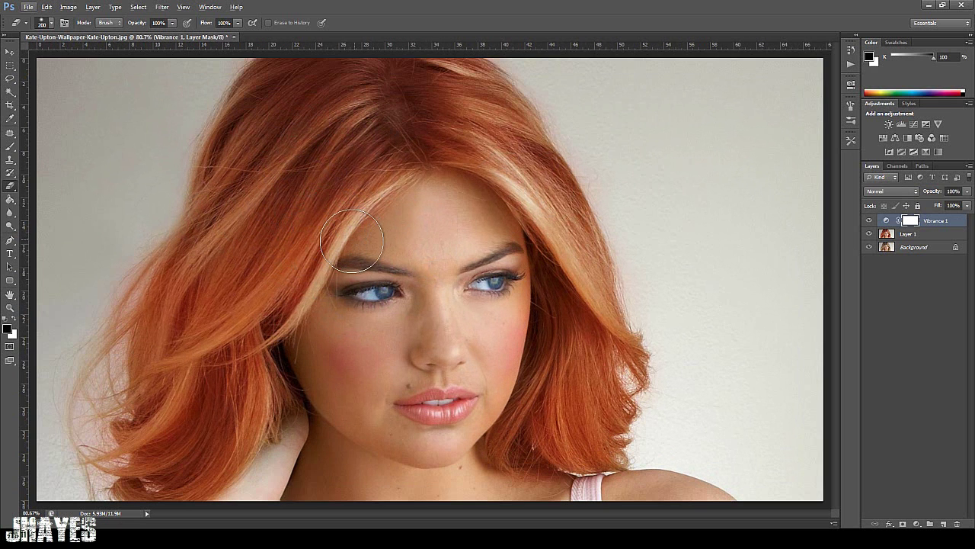
click(870, 221)
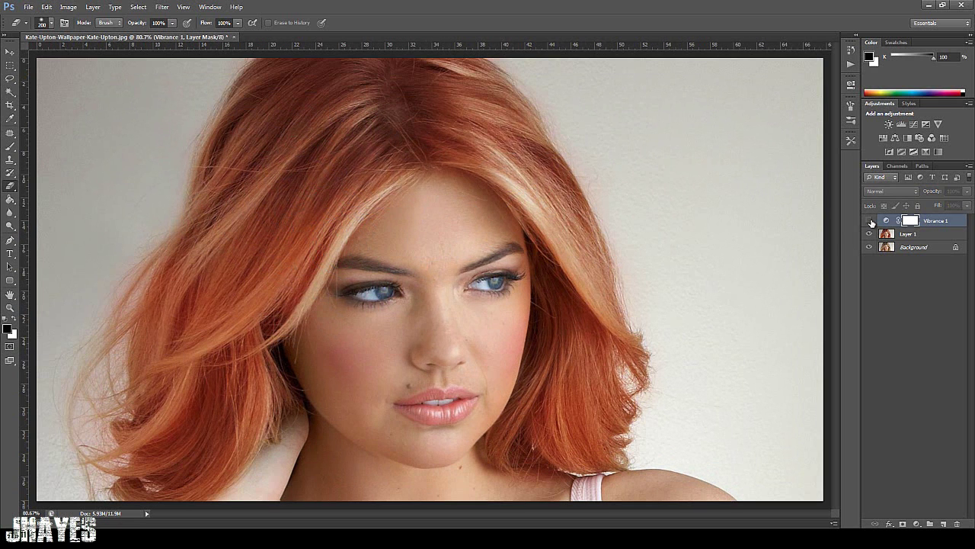
click(871, 221)
- Merge the Vibrance adjustment down into Layer 1 and toggle that layer's visibility to compare the final portrait with the original
key(Delete)
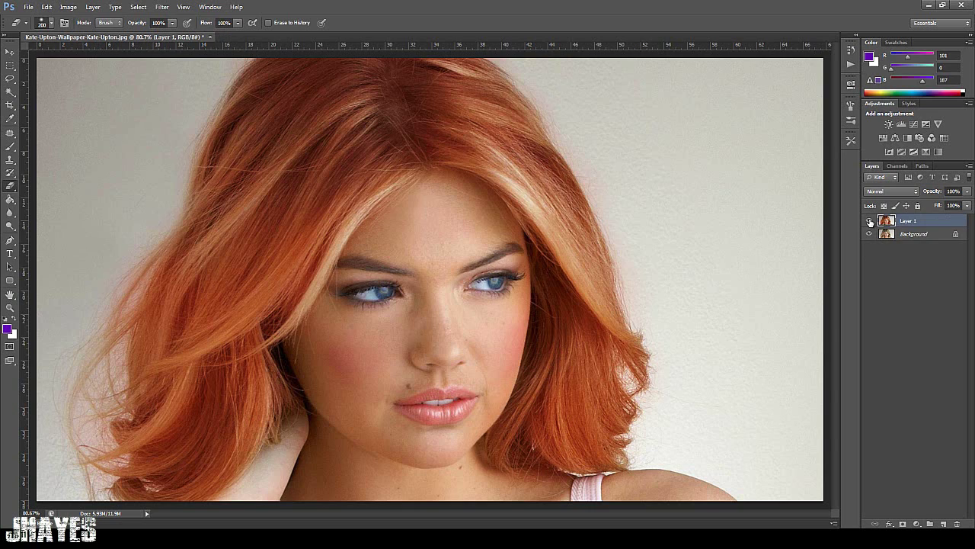
click(871, 221)
scroll(464, 224, down, 2)
scroll(473, 228, up, 1)
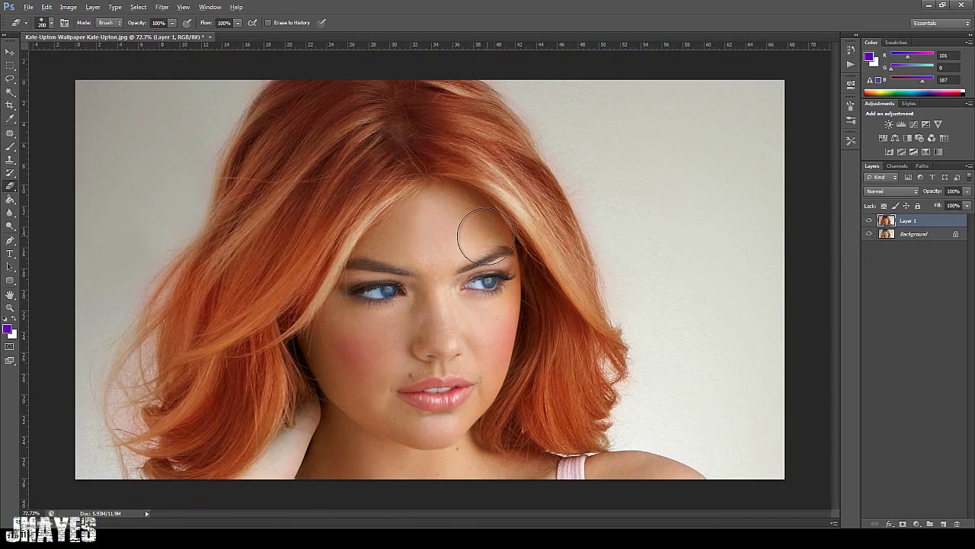
scroll(484, 237, down, 1)
click(869, 222)
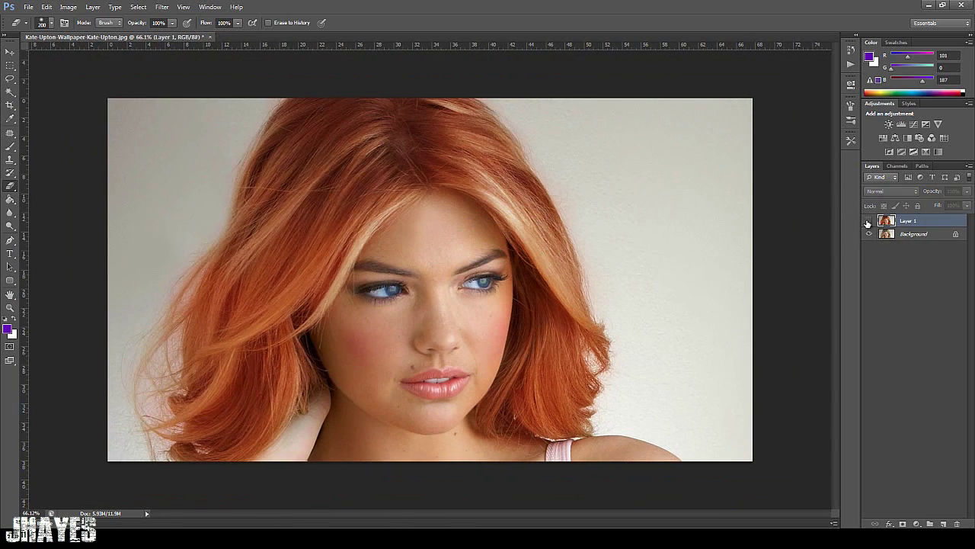
click(869, 222)
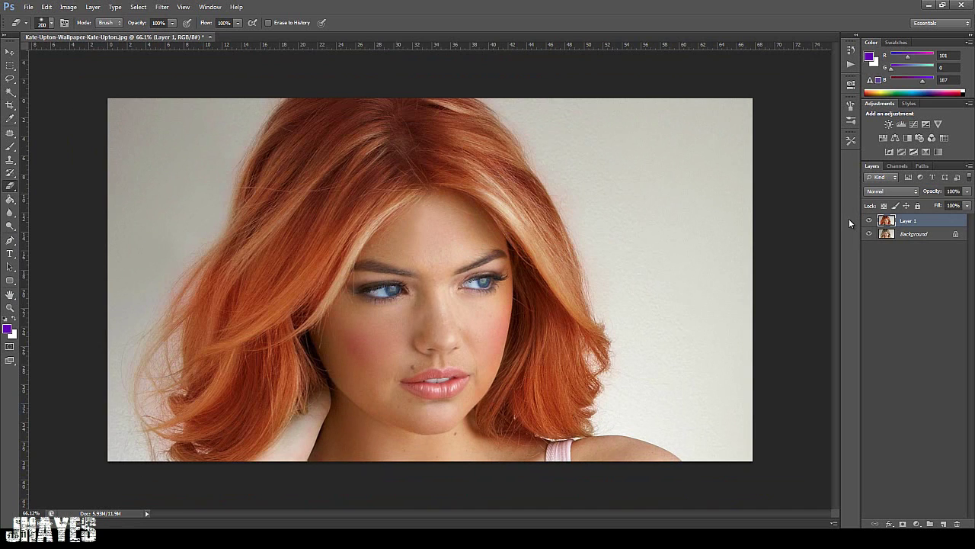